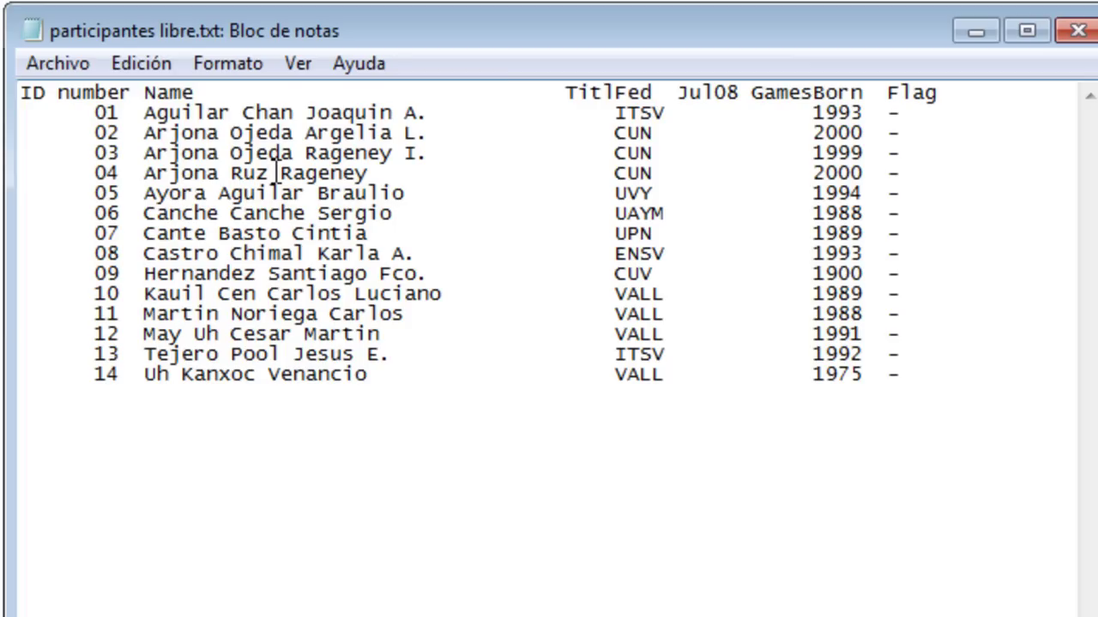
- Close the participant file in Notepad and open Edit > Players in Swiss Master
click(1074, 34)
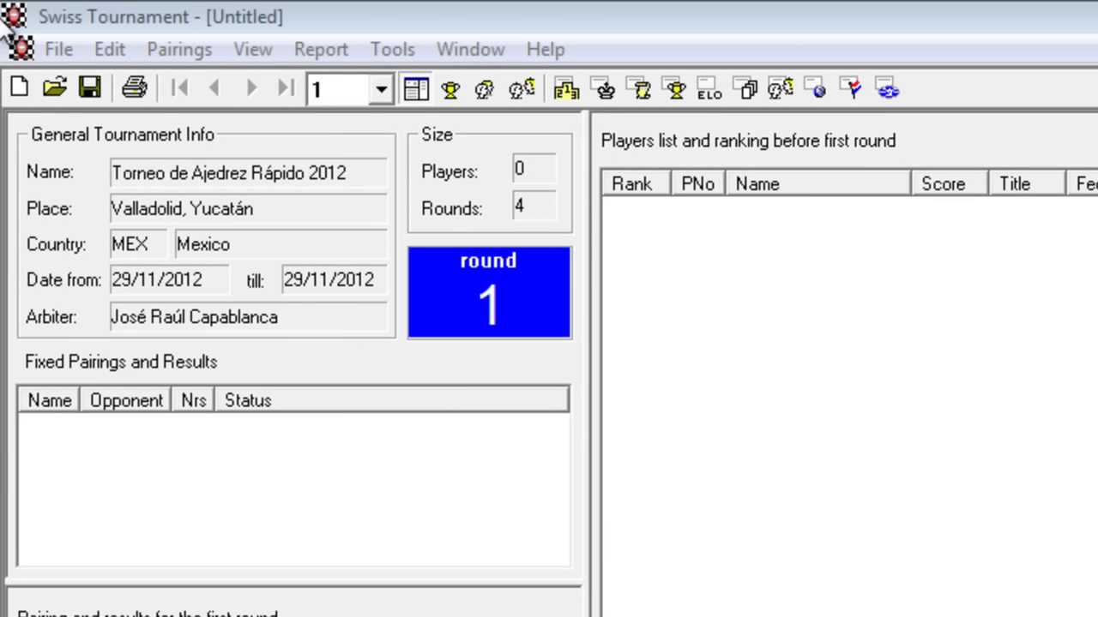
click(116, 55)
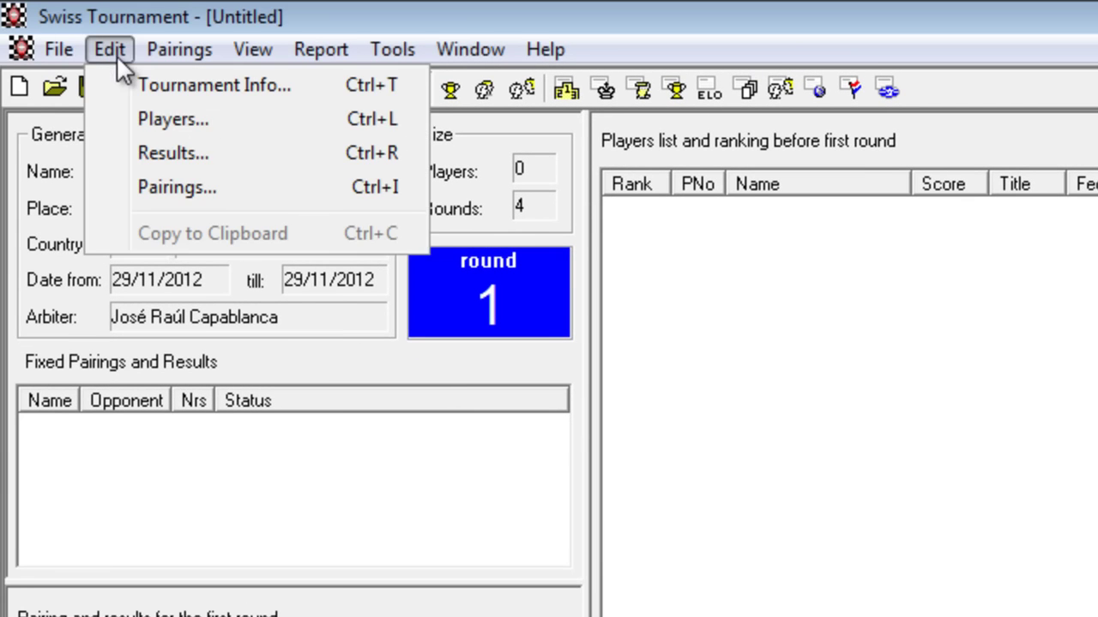
click(211, 145)
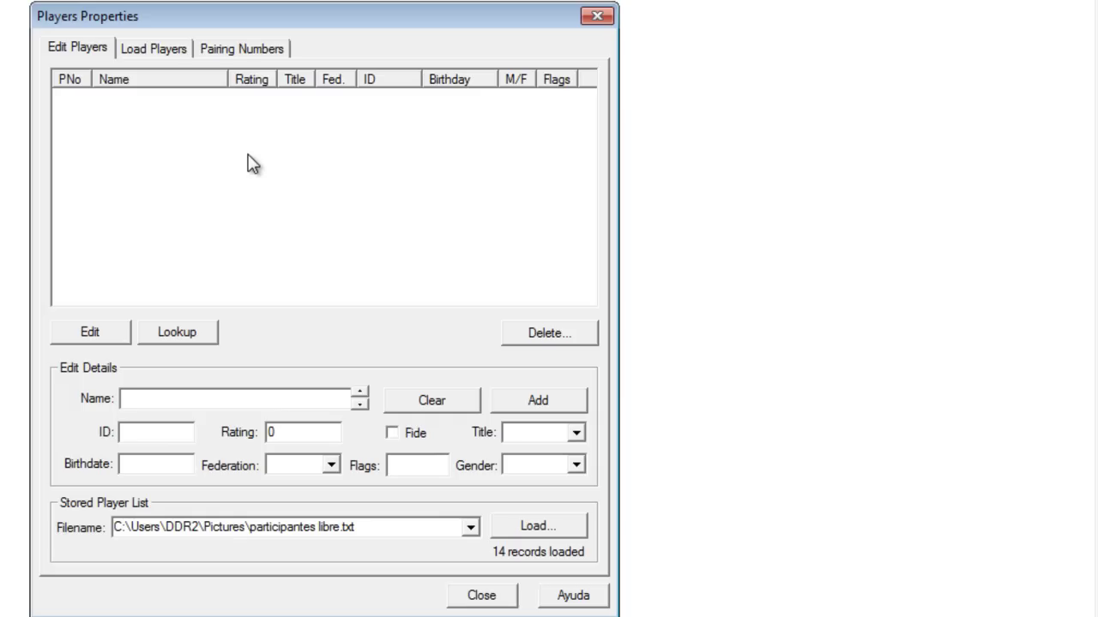
- Load participantes libre.txt from Bibliotecas > Imágenes as the stored player list
click(145, 50)
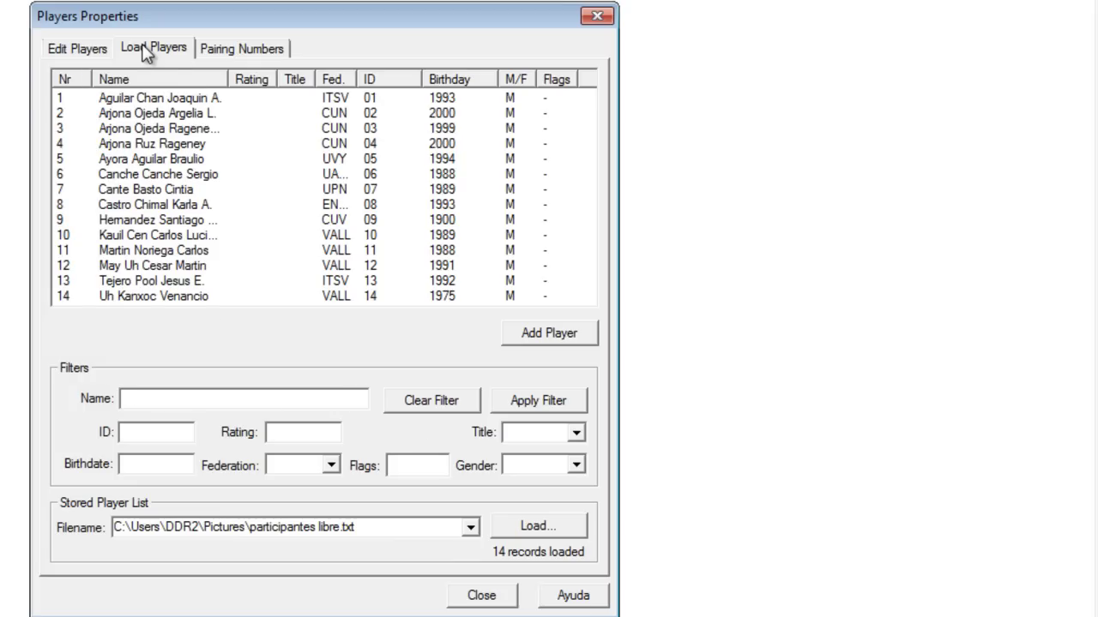
click(526, 528)
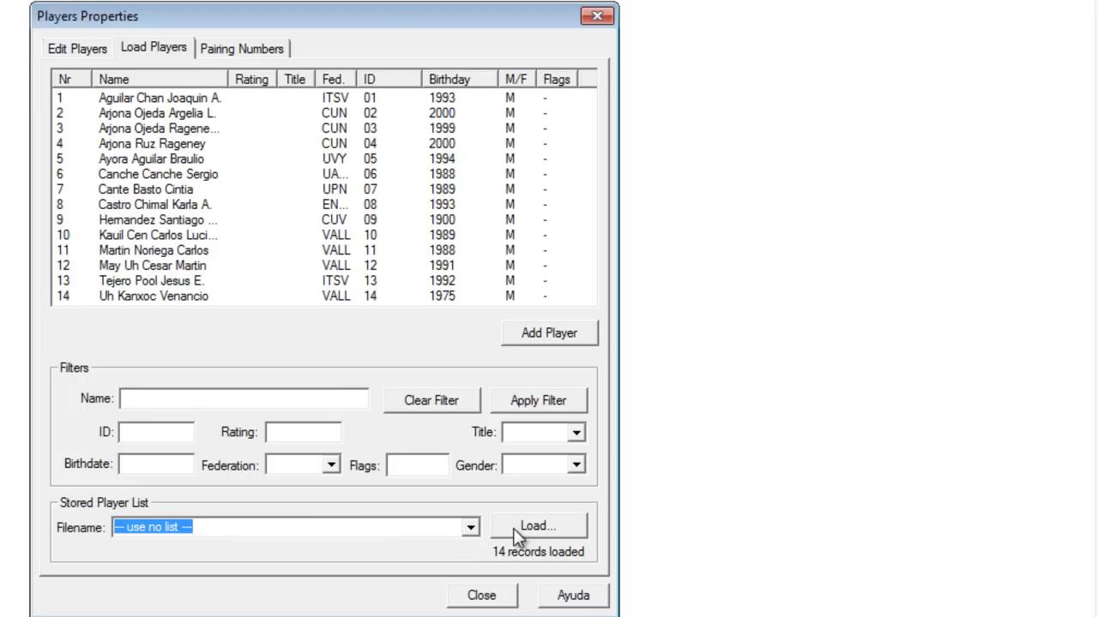
click(513, 528)
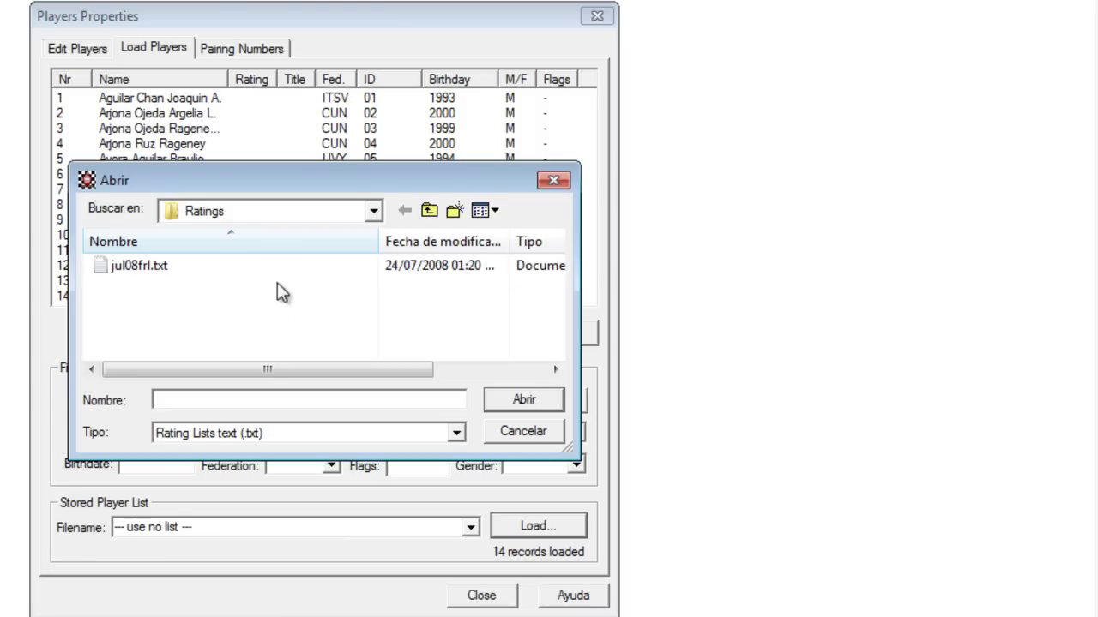
click(260, 215)
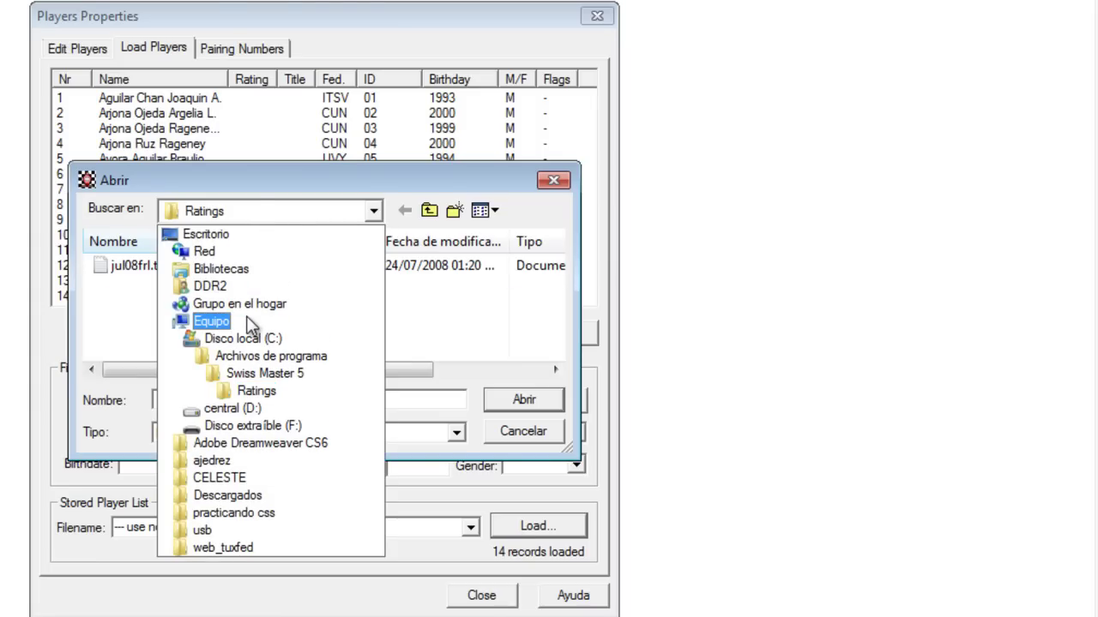
click(221, 270)
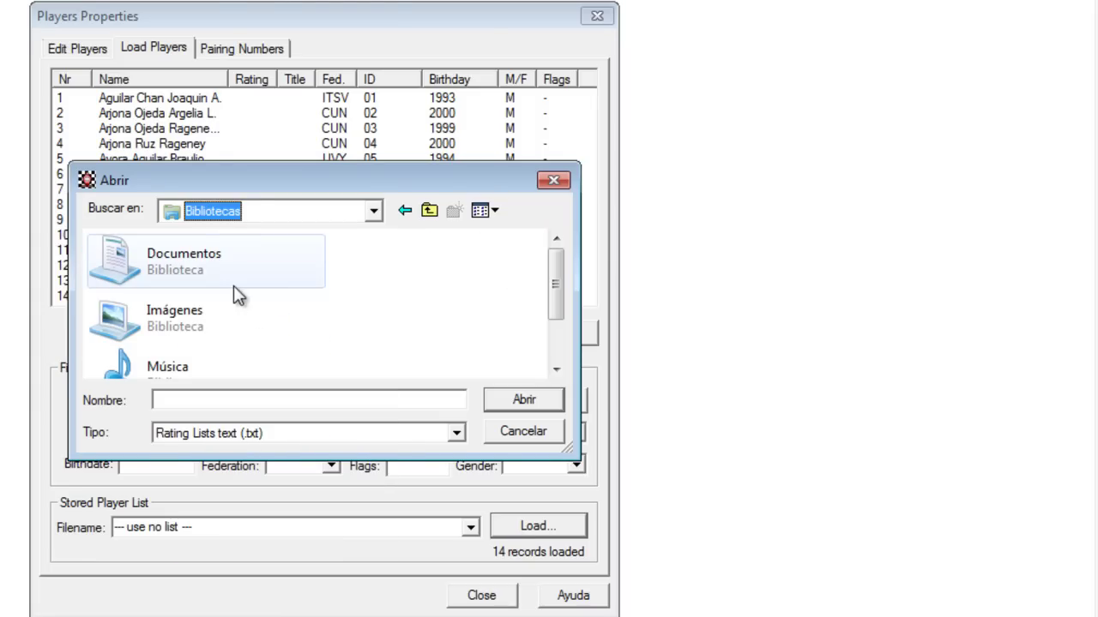
double_click(221, 330)
double_click(221, 329)
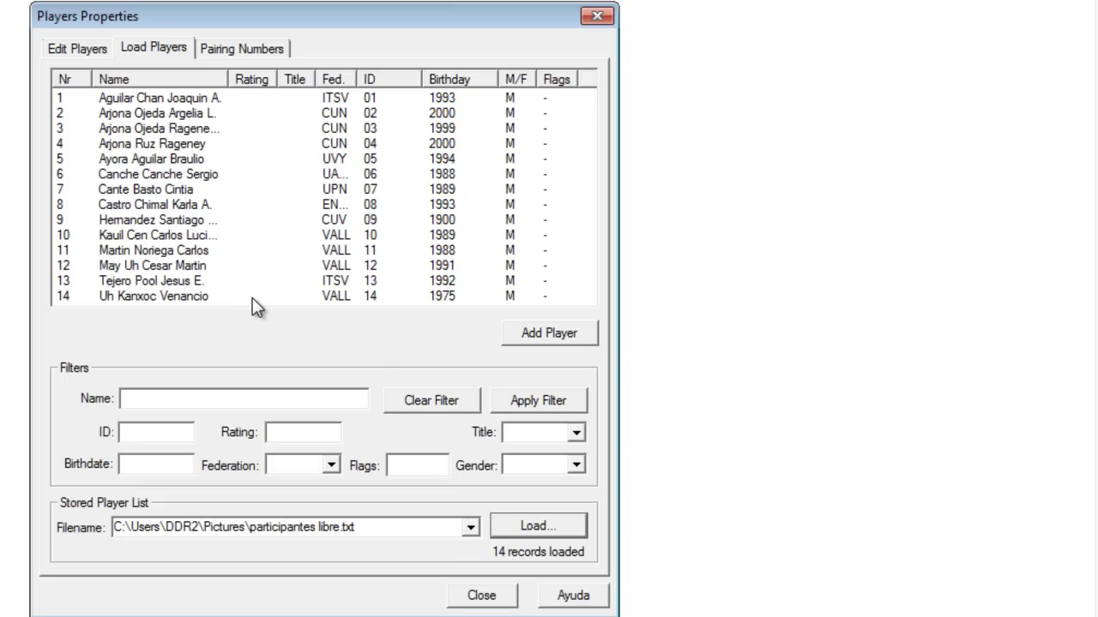
- Select players 10, 1 and 6 in the loaded list and focus the Name filter box
click(140, 239)
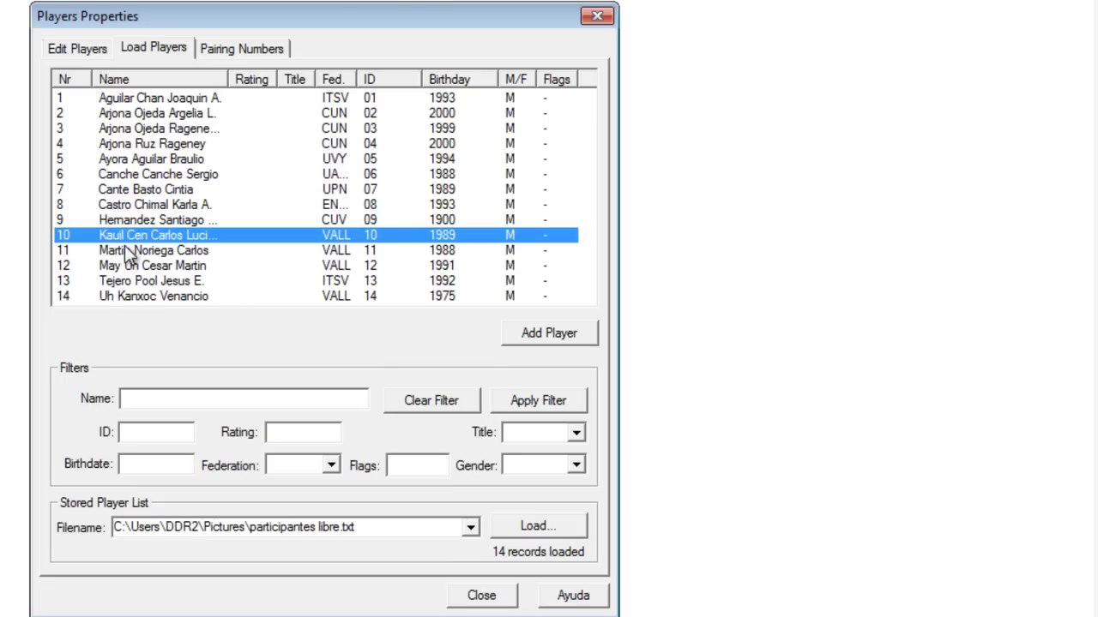
click(156, 100)
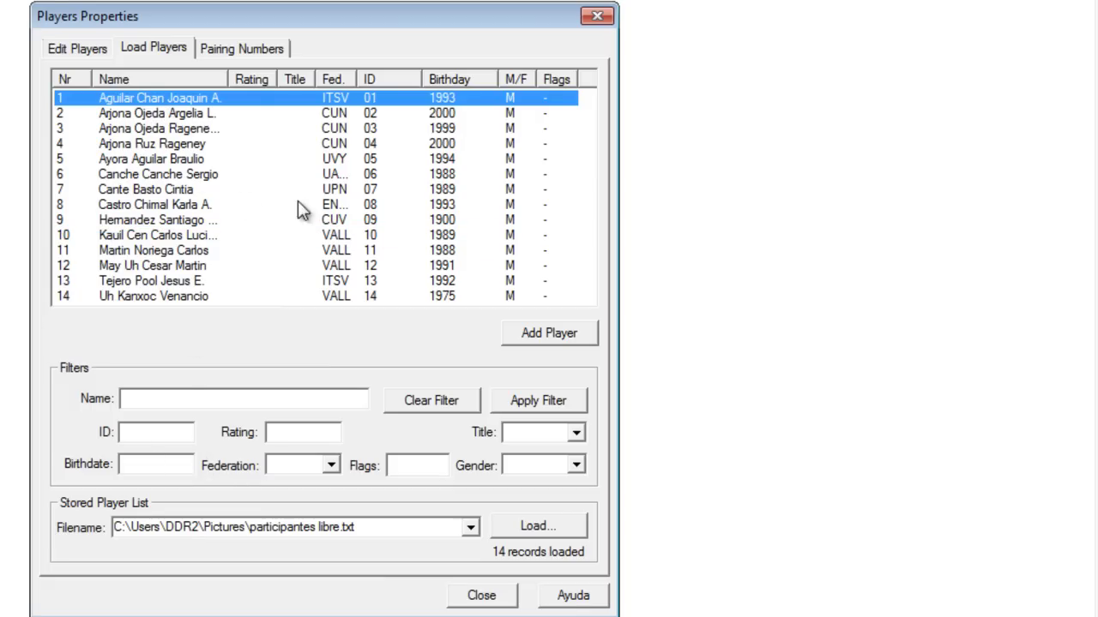
click(173, 236)
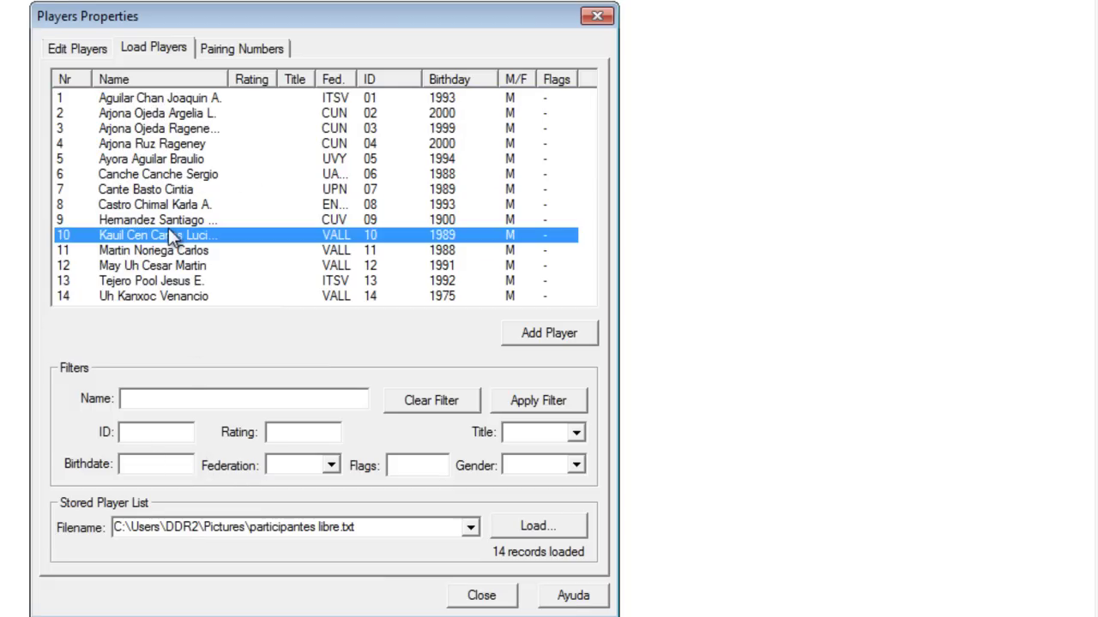
click(213, 399)
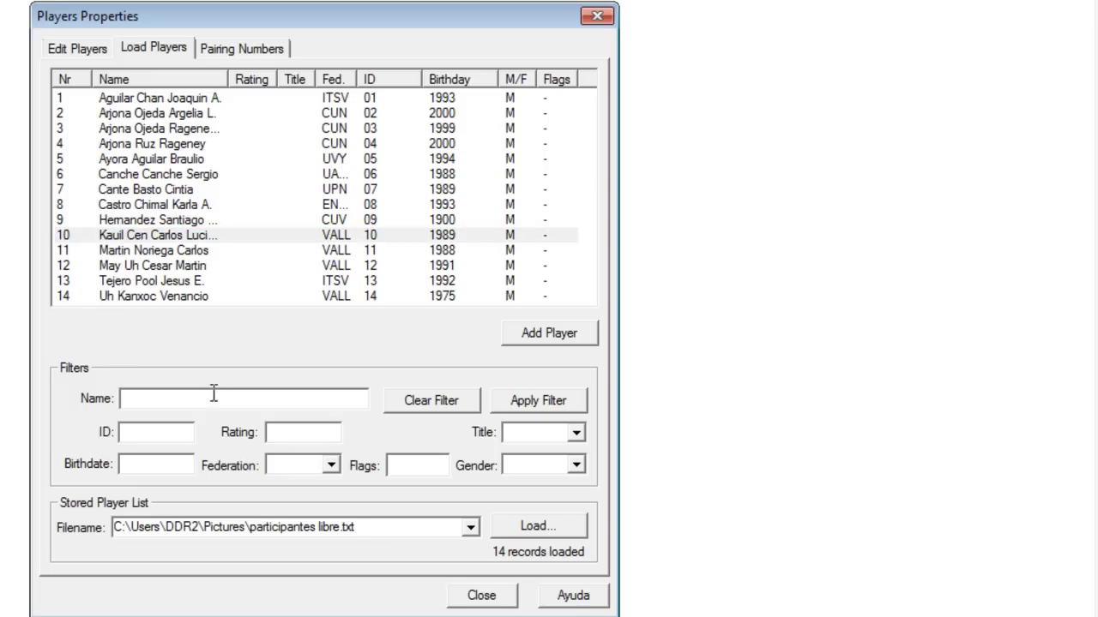
click(136, 174)
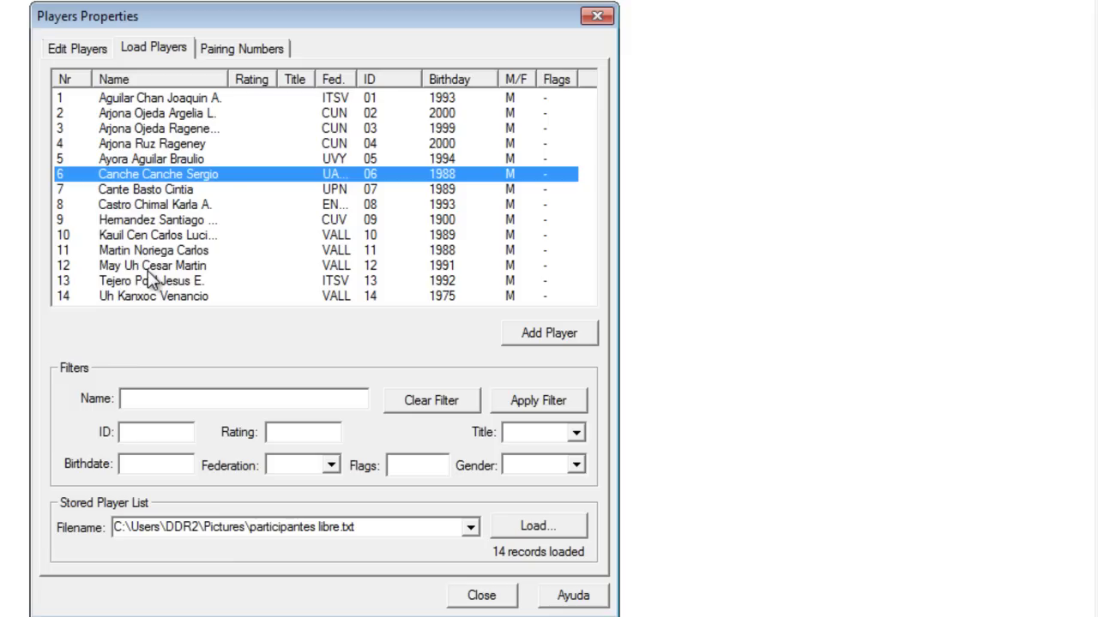
click(161, 391)
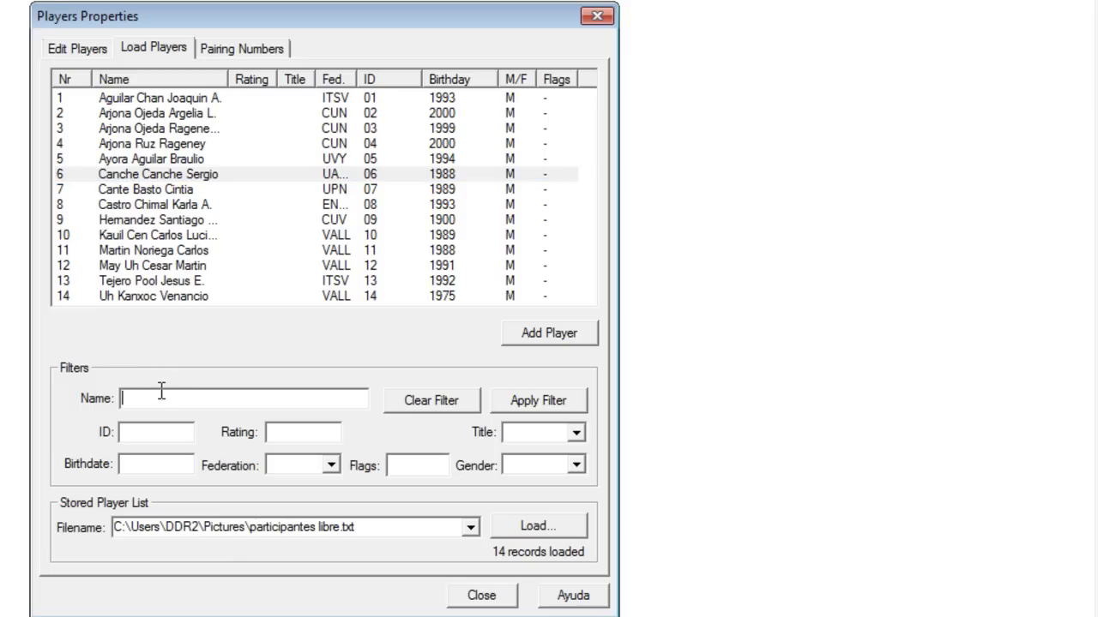
- Filter the stored list by a player's surname and widen the Name column
text(arjona)
click(542, 403)
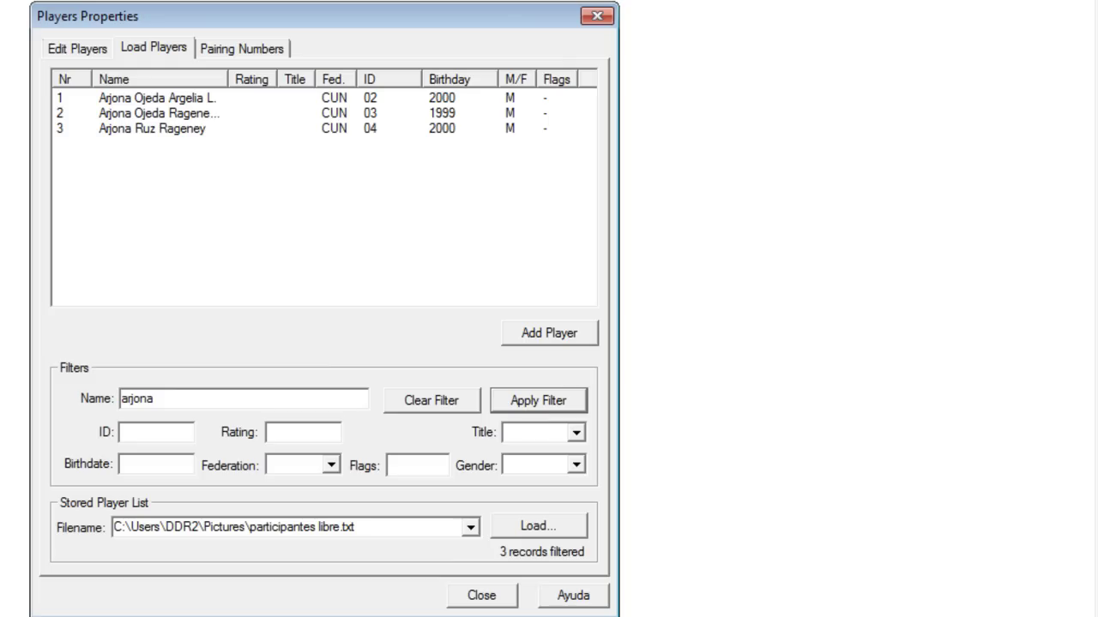
drag(227, 79, 268, 80)
- Apply a different name filter, then erase the filter text and clear the filter
drag(153, 399, 116, 398)
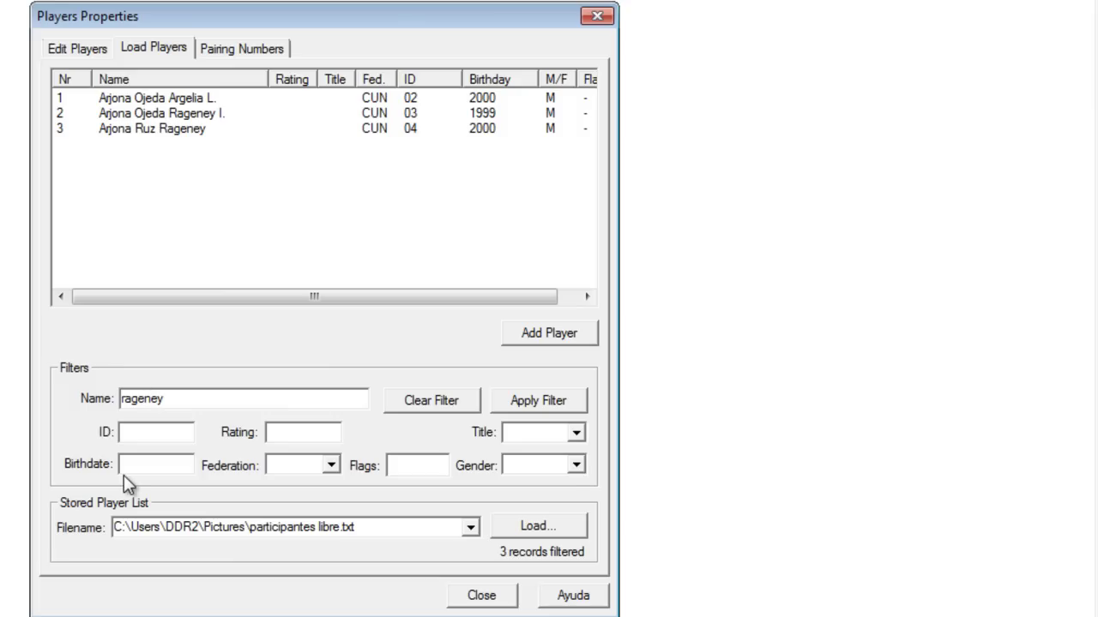
click(528, 404)
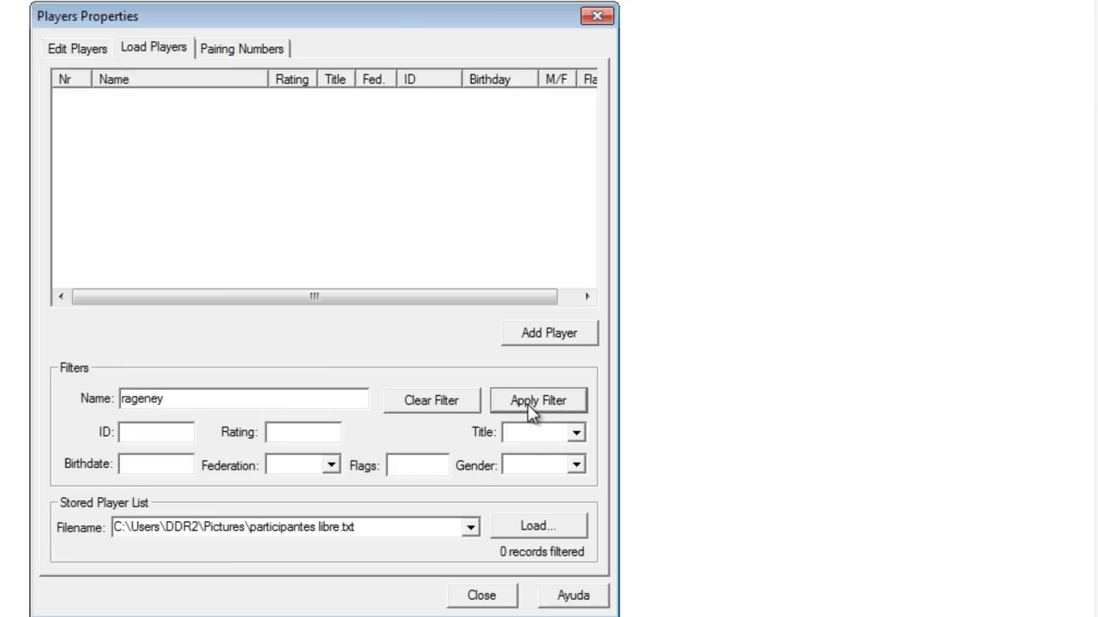
click(278, 398)
double_click(278, 398)
key(BackSpace)
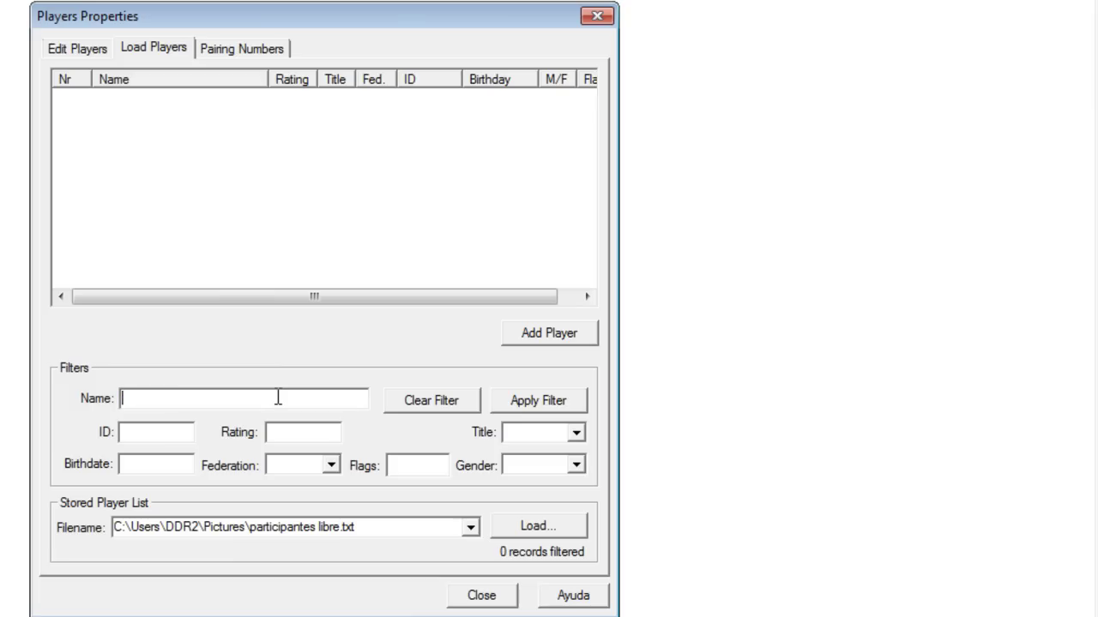
click(419, 410)
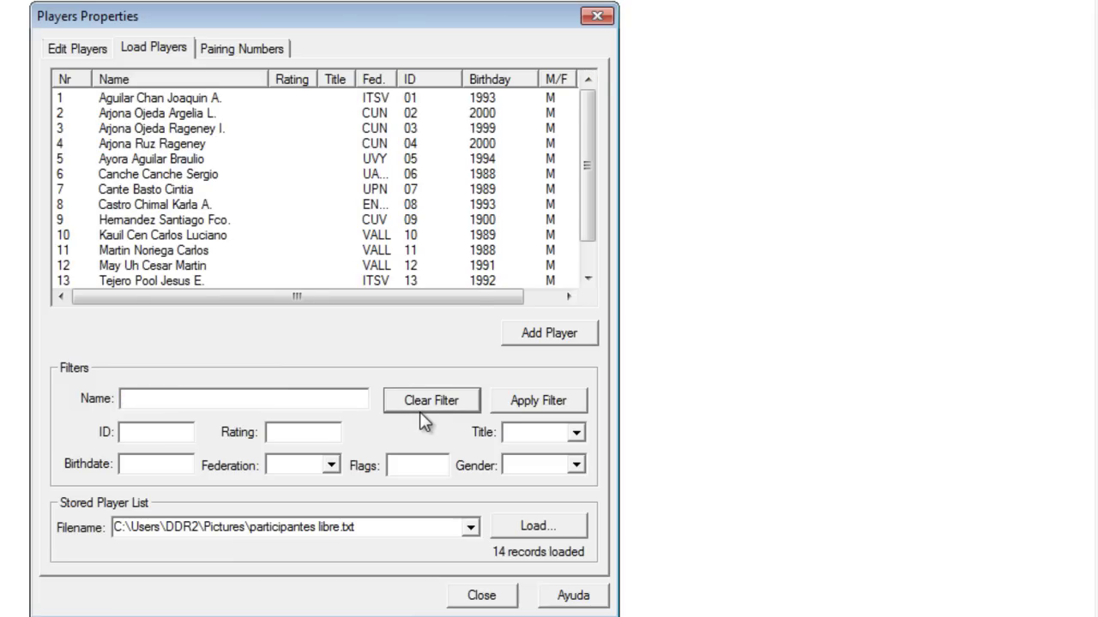
- Add all 14 loaded players to the tournament and move the dialog aside
click(181, 97)
key(shift+End)
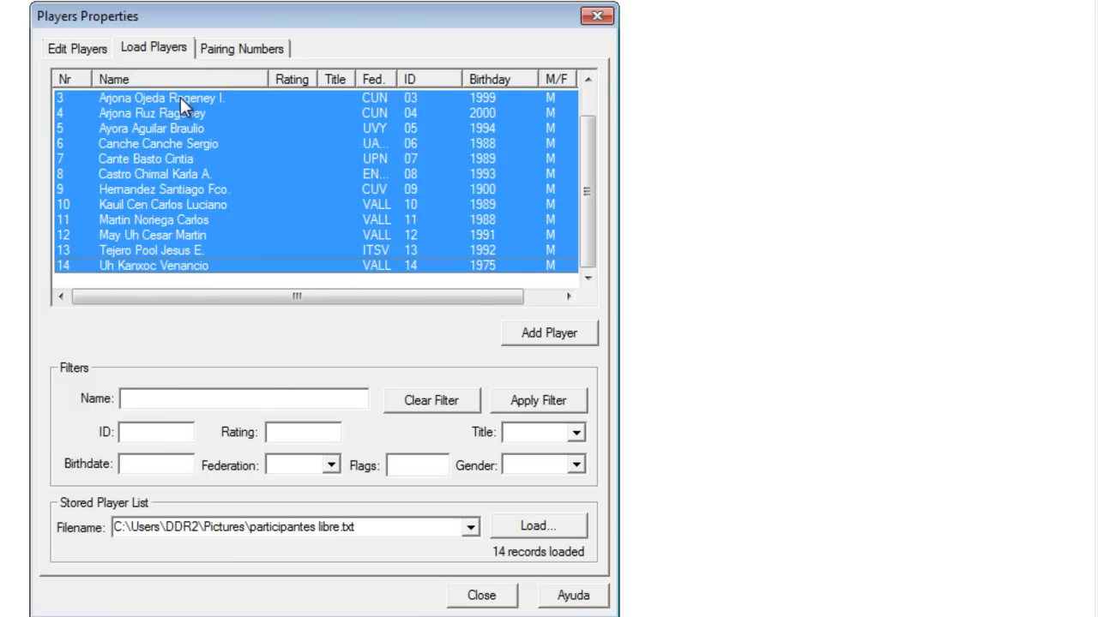
scroll(255, 166, up, 1)
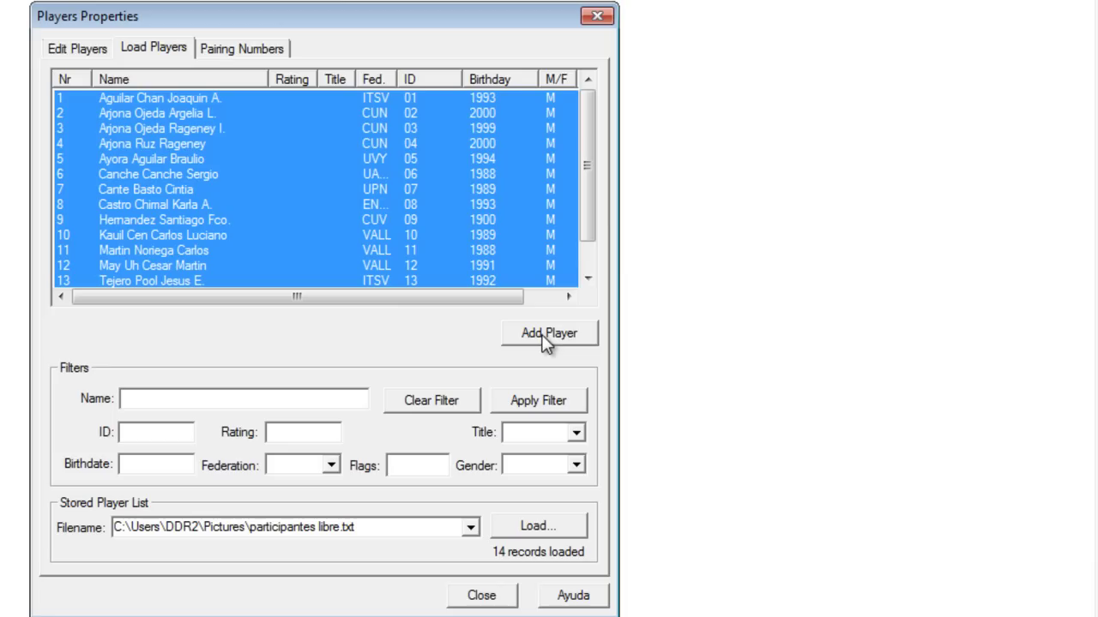
scroll(302, 232, down, 1)
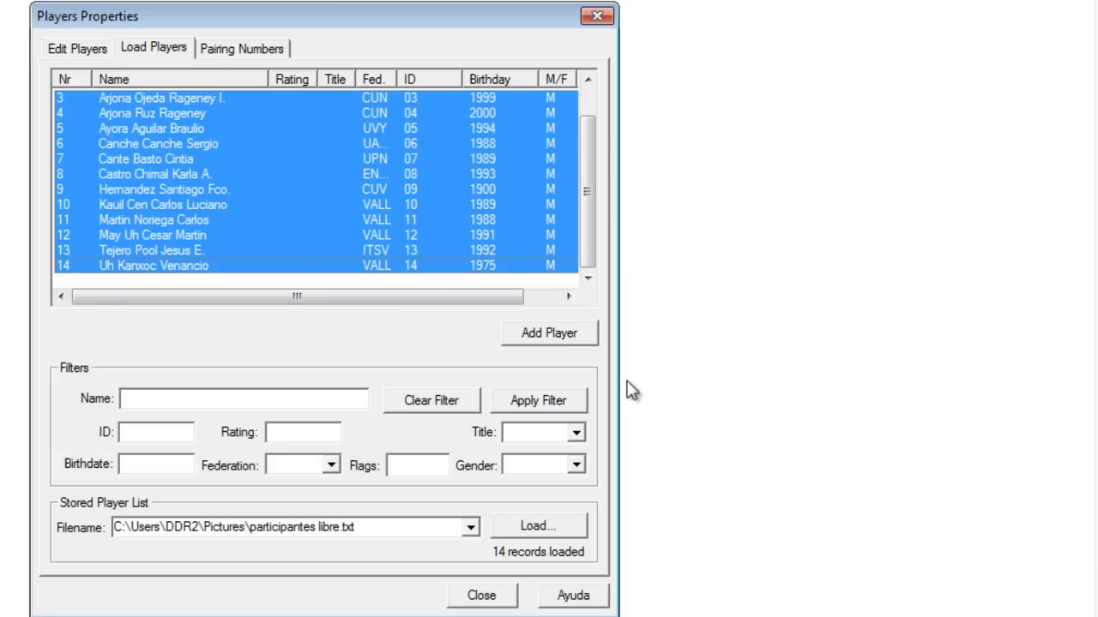
click(567, 343)
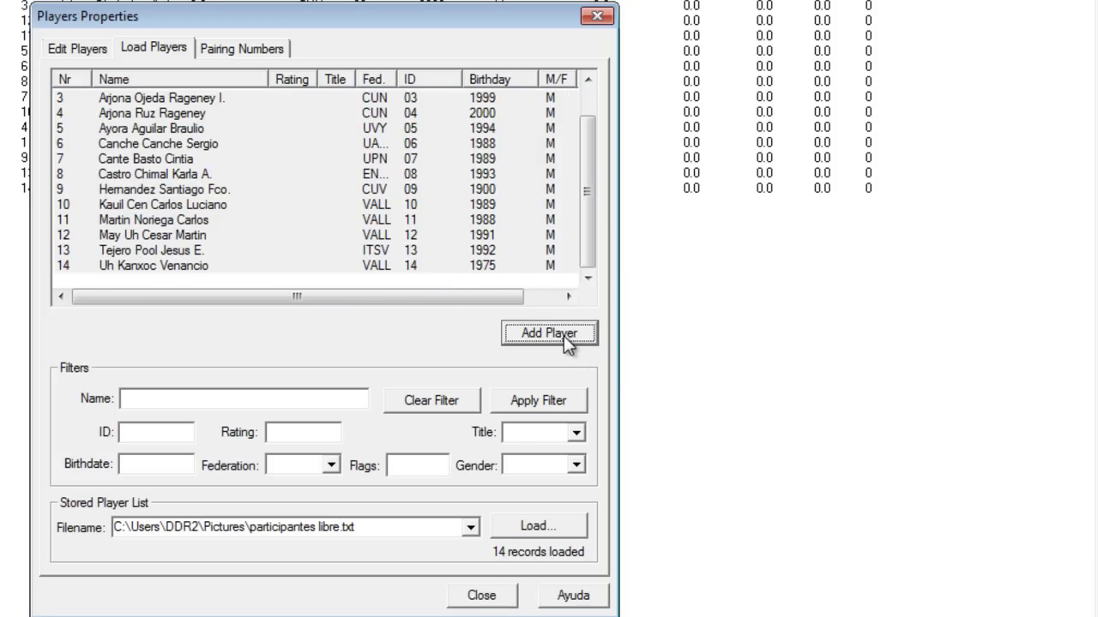
drag(260, 26, 307, 44)
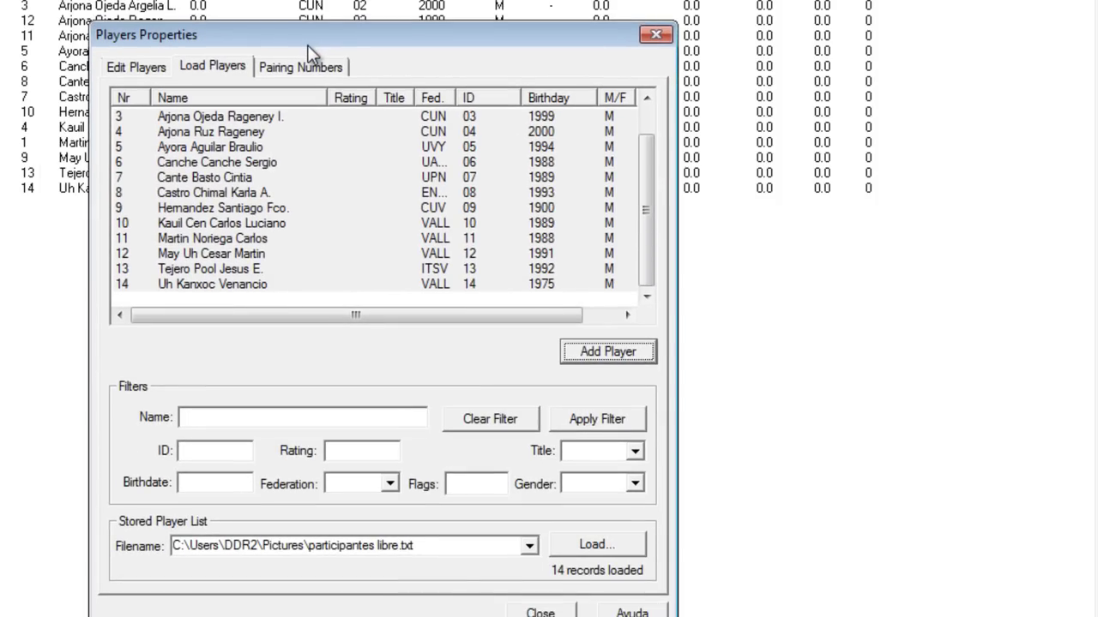
- Re-apply the first player's details unchanged in Edit Players, then request deleting player #14
click(137, 69)
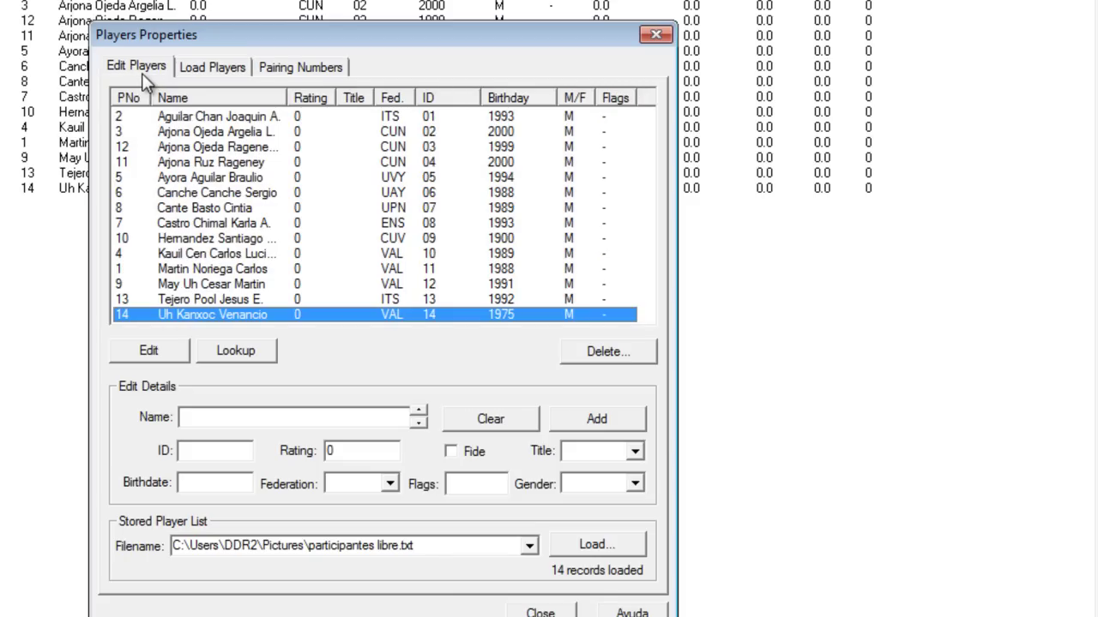
click(267, 121)
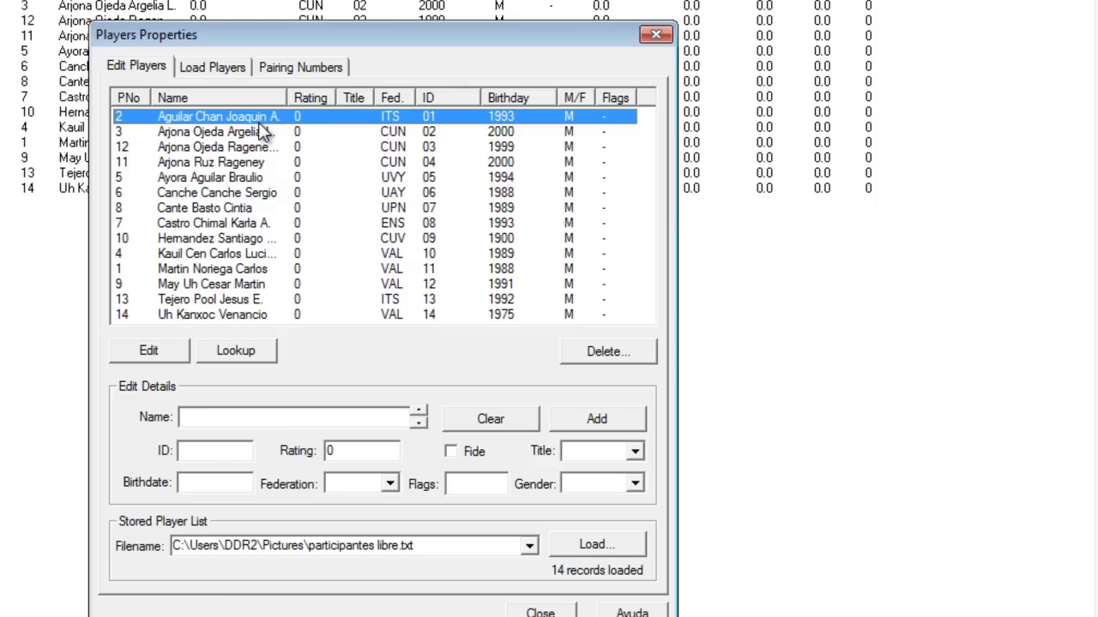
click(149, 351)
drag(319, 415, 99, 410)
click(312, 412)
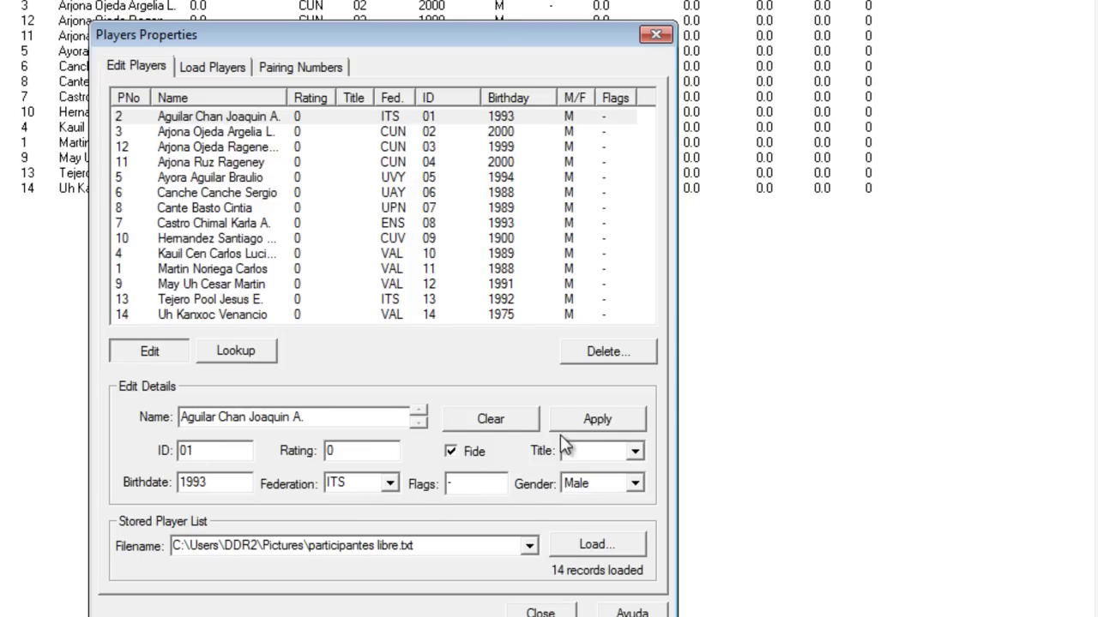
click(595, 422)
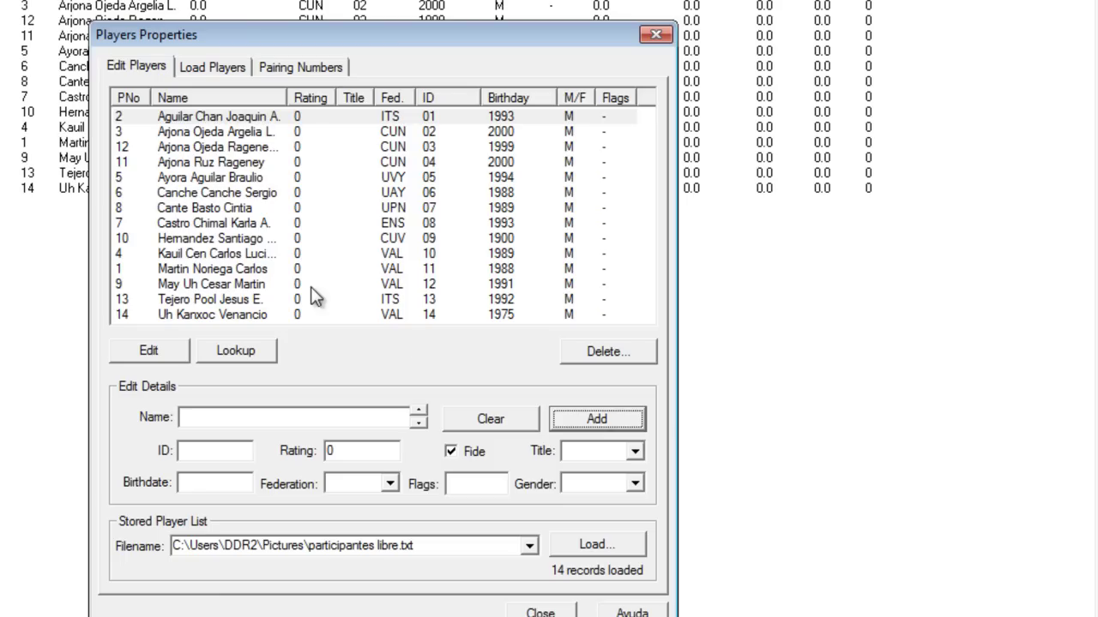
click(246, 314)
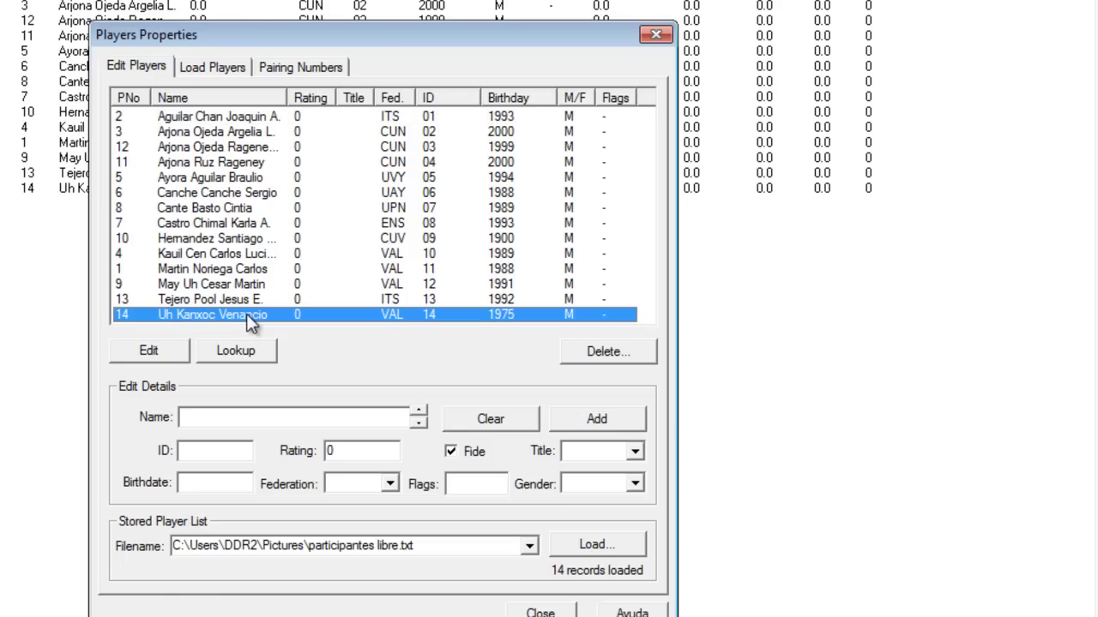
click(620, 355)
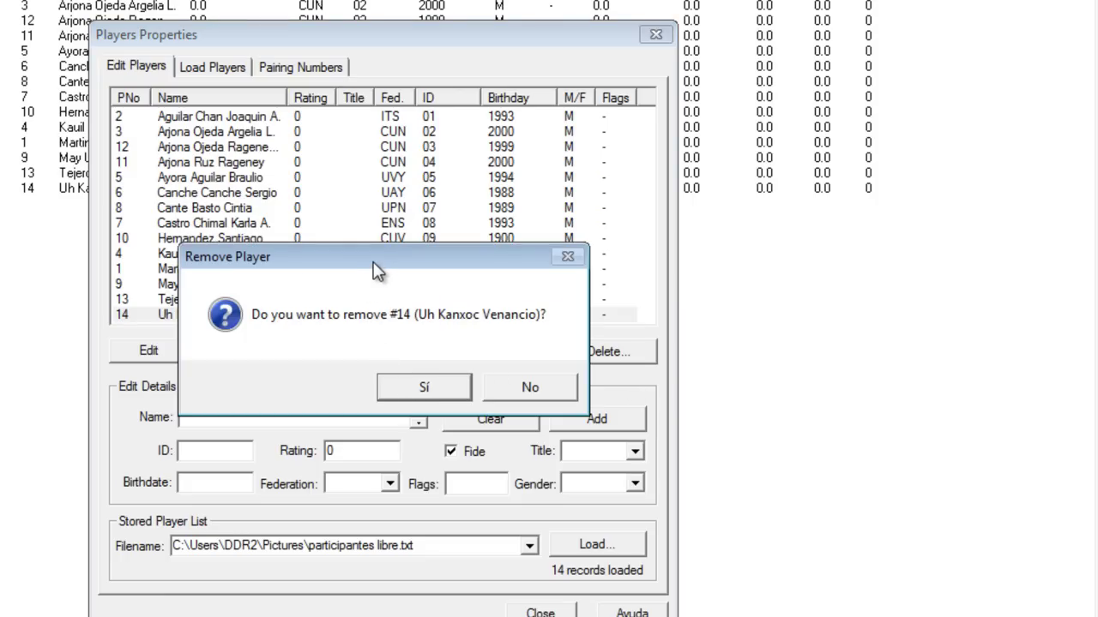
- Confirm removal of player #14 and add a test player by name as the new #14
click(447, 390)
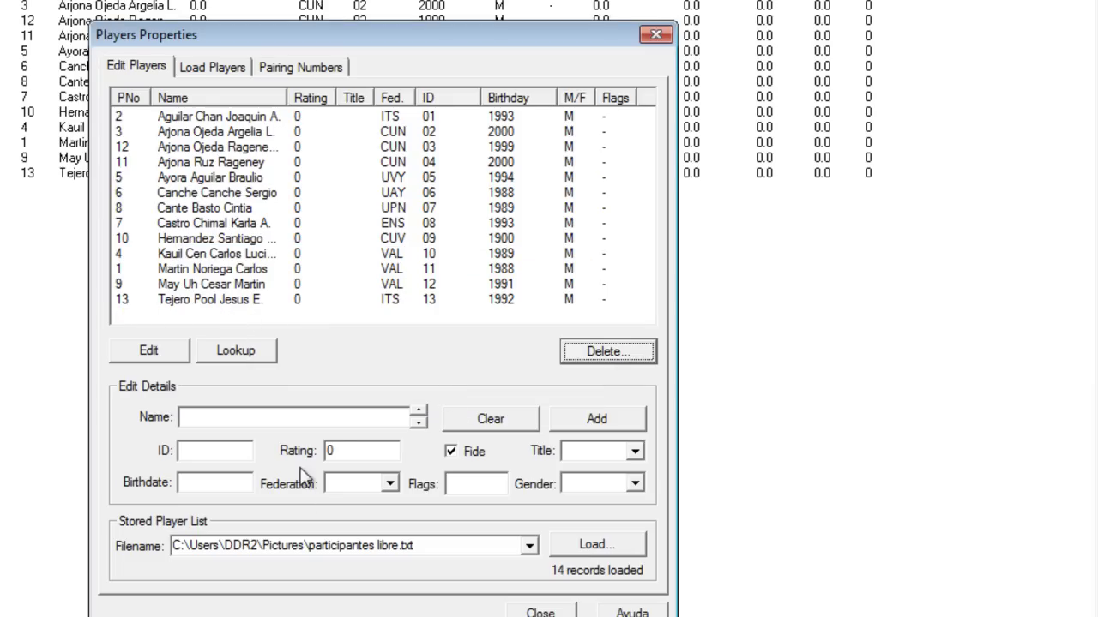
click(315, 422)
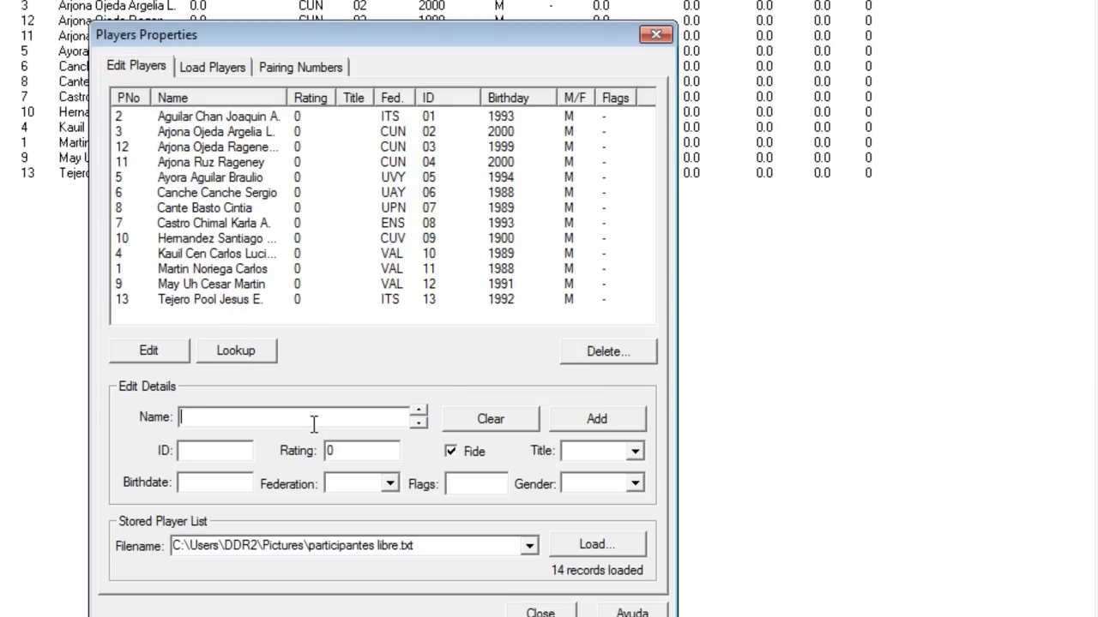
text(pedro torres)
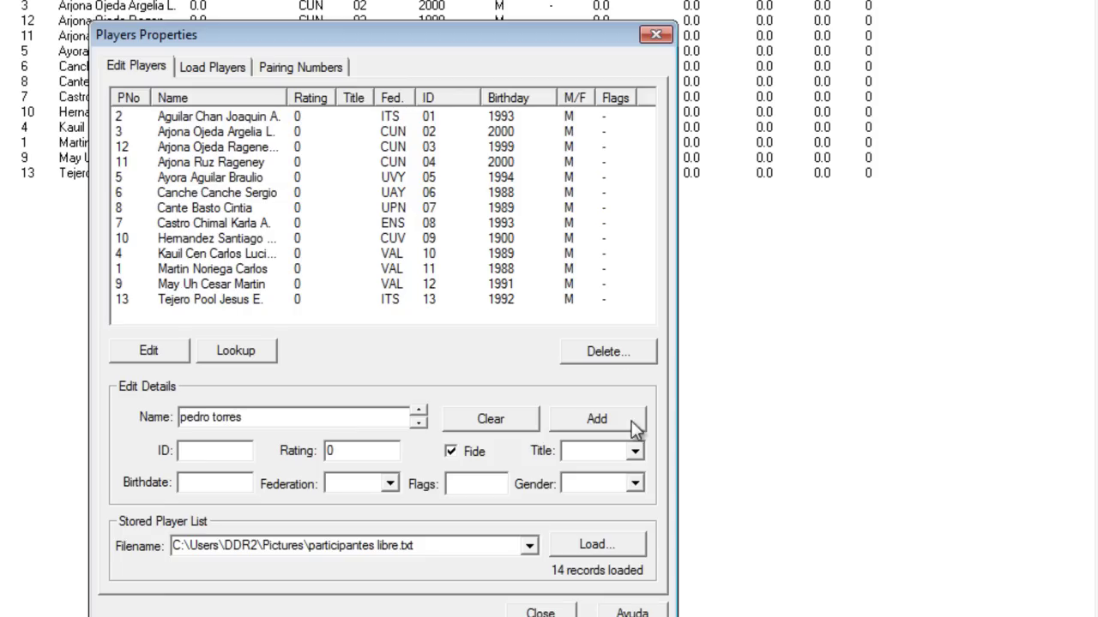
click(600, 427)
- Delete the test player #14 and close the dialog to show the 13-player ranking
click(212, 319)
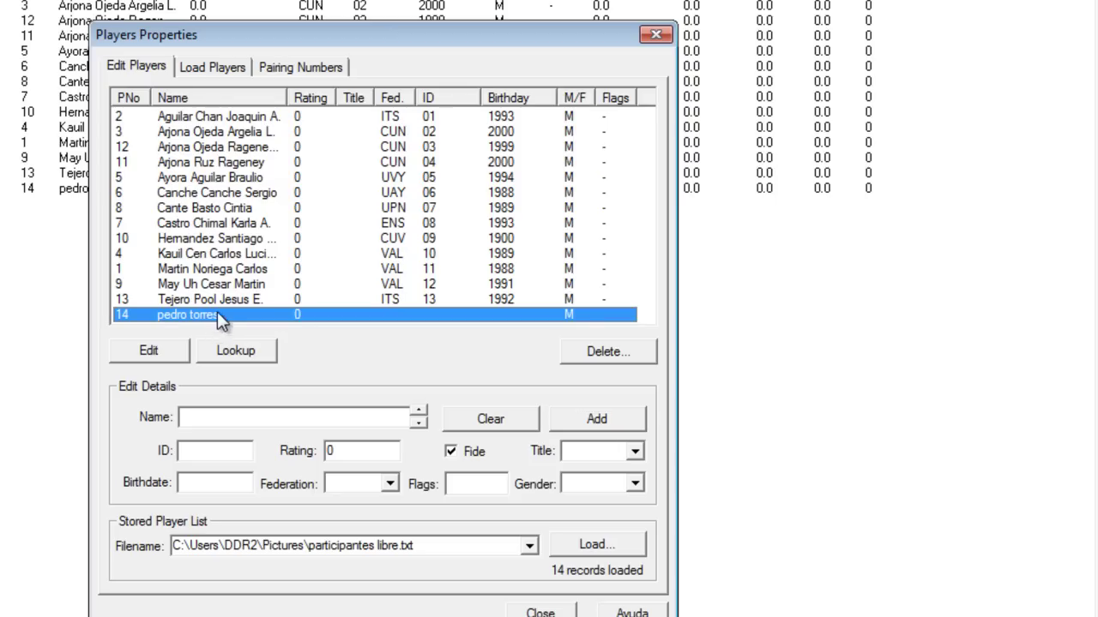
click(619, 347)
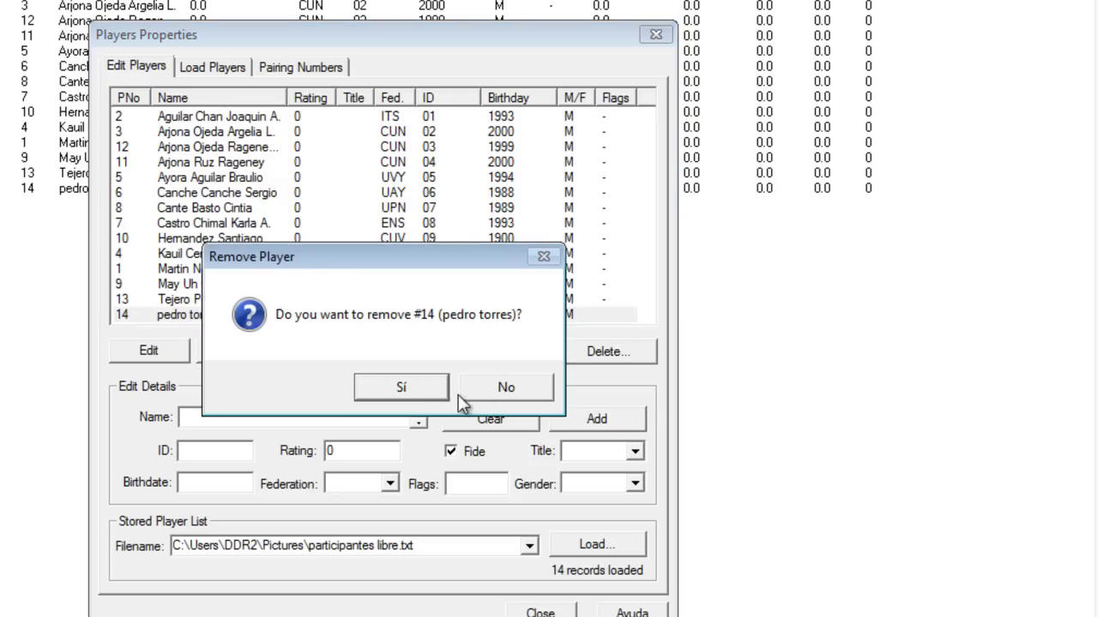
click(403, 391)
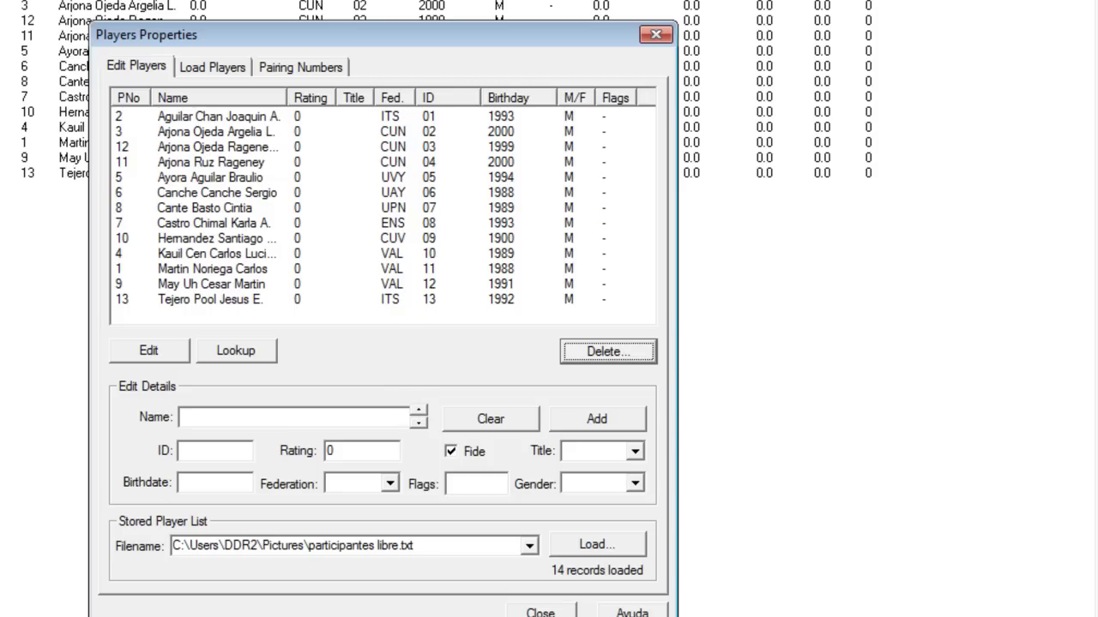
click(546, 613)
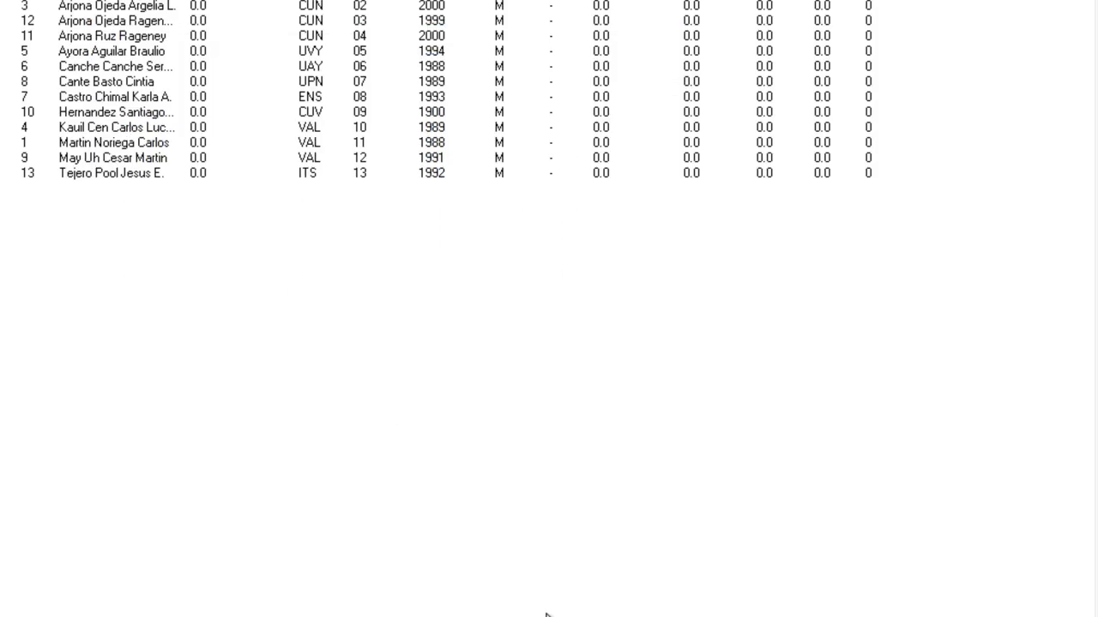